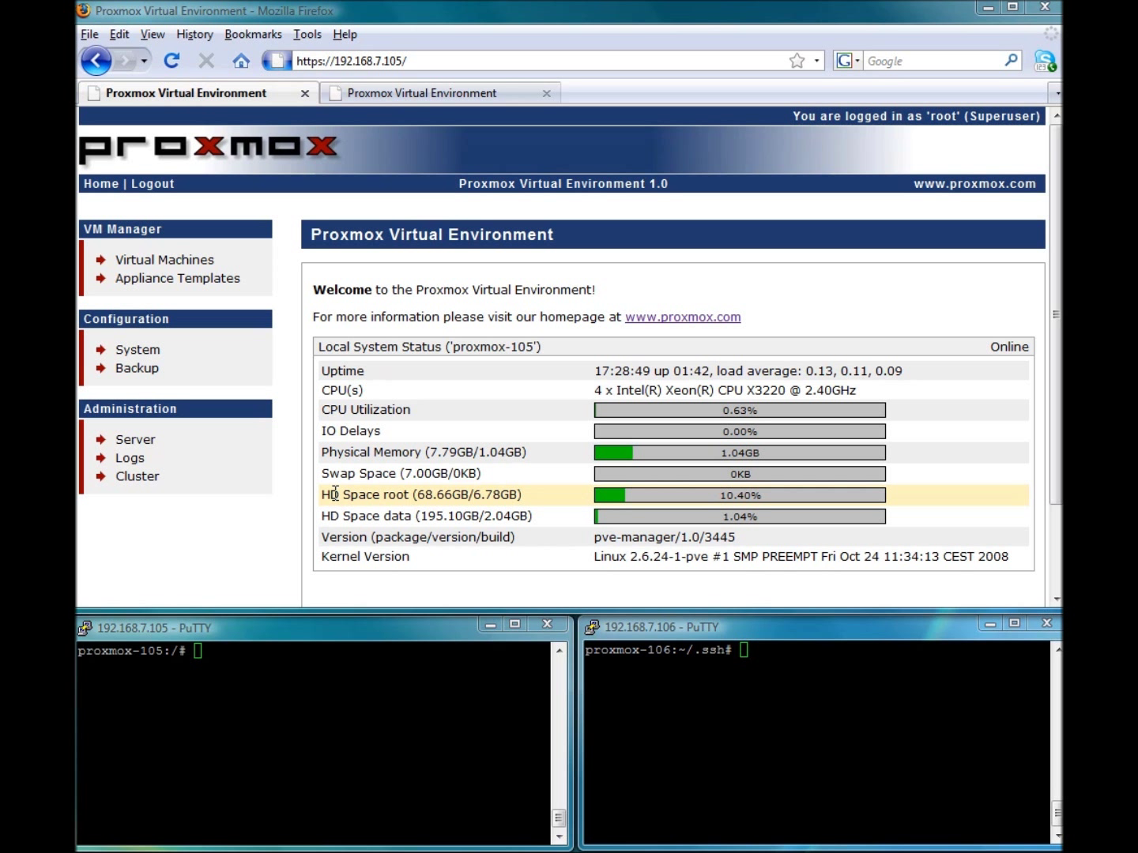
Step: Compare the hostnames shown on the proxmox-105 and proxmox-106 status pages
click(459, 346)
drag(464, 342, 527, 349)
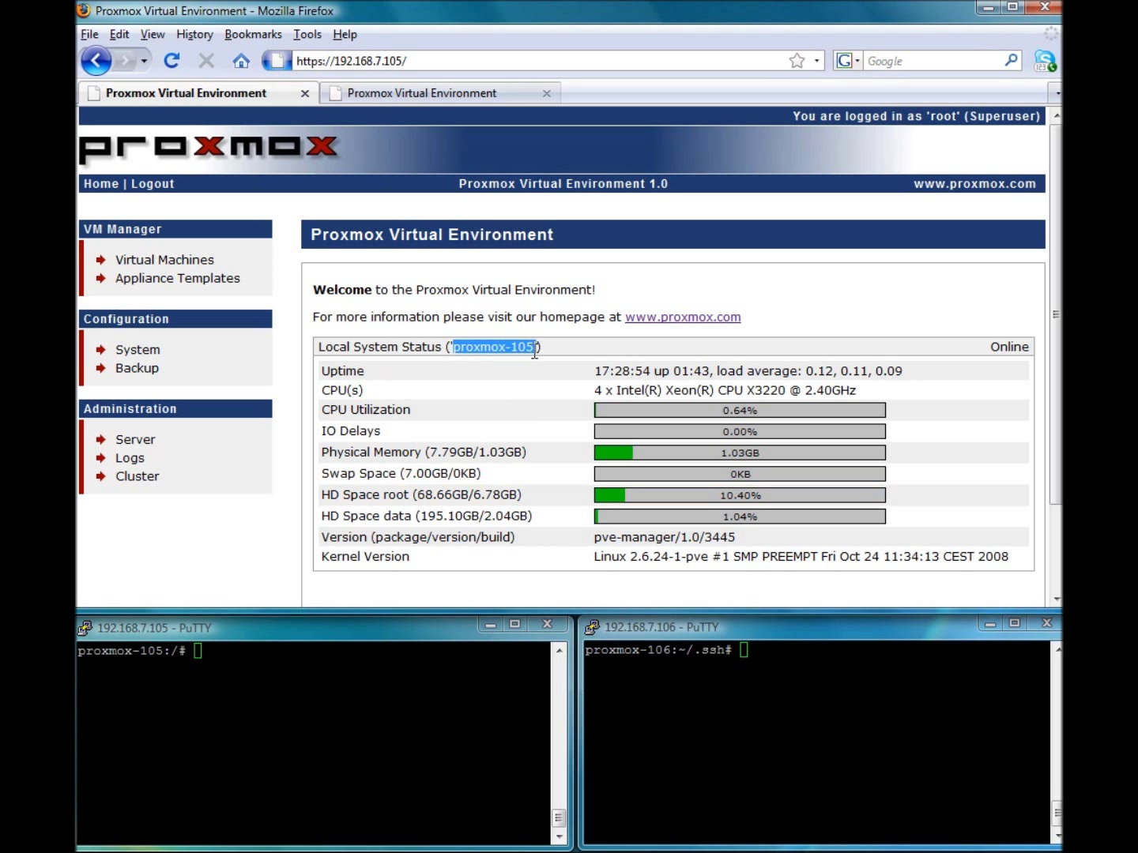
click(424, 94)
click(103, 183)
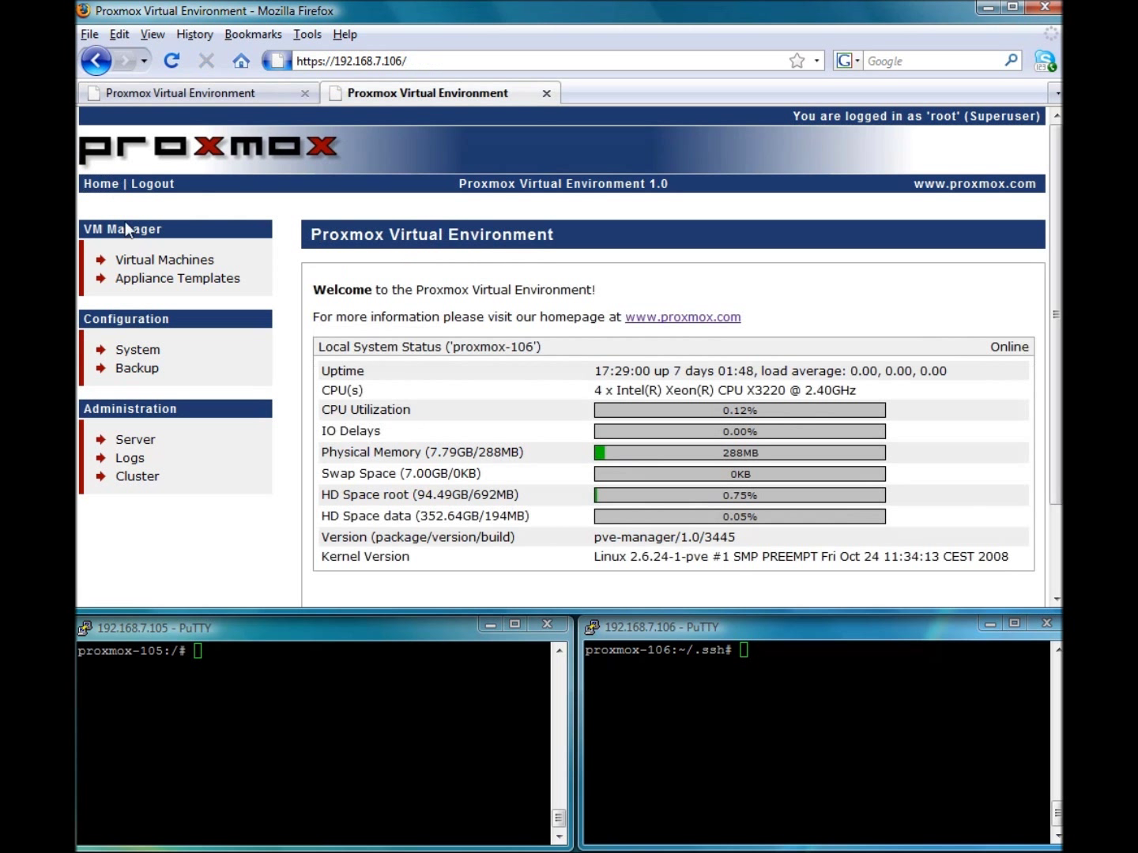
drag(451, 346, 533, 343)
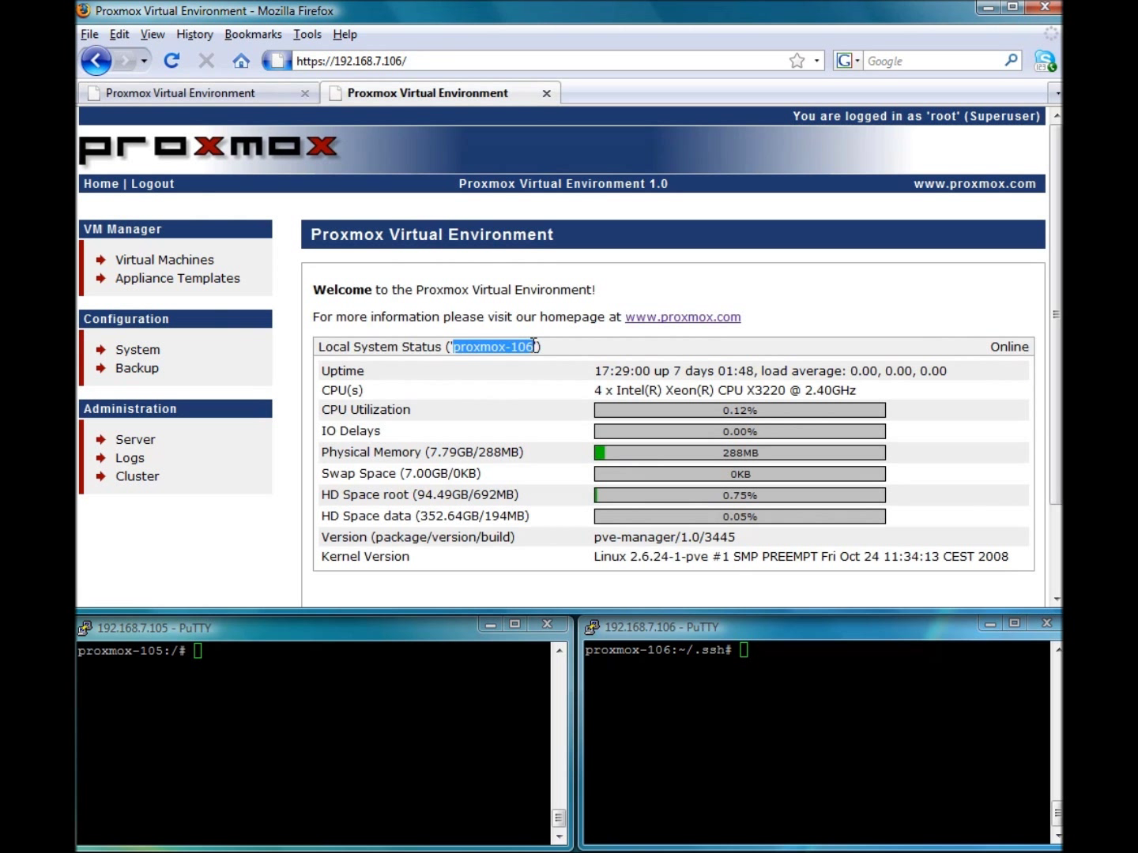
Step: Back on proxmox-105, run pveca -c to create the cluster master
click(252, 96)
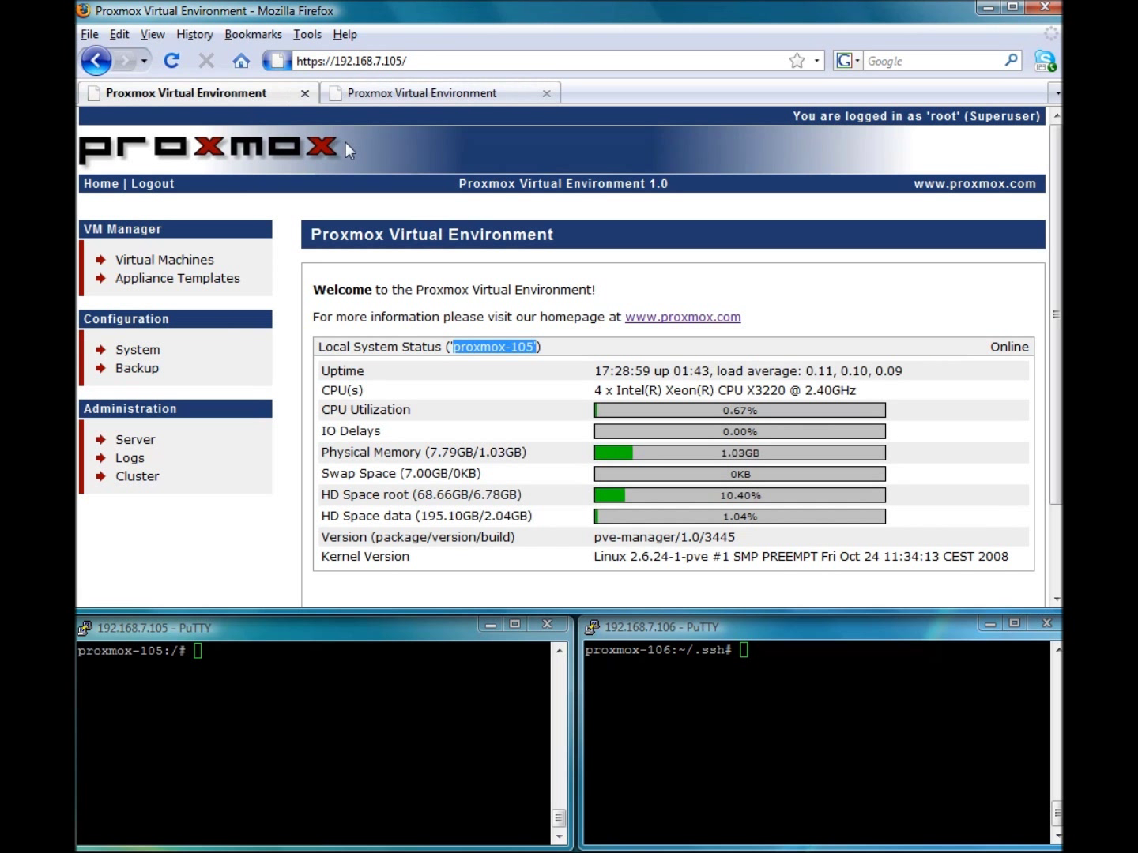
drag(450, 347, 534, 346)
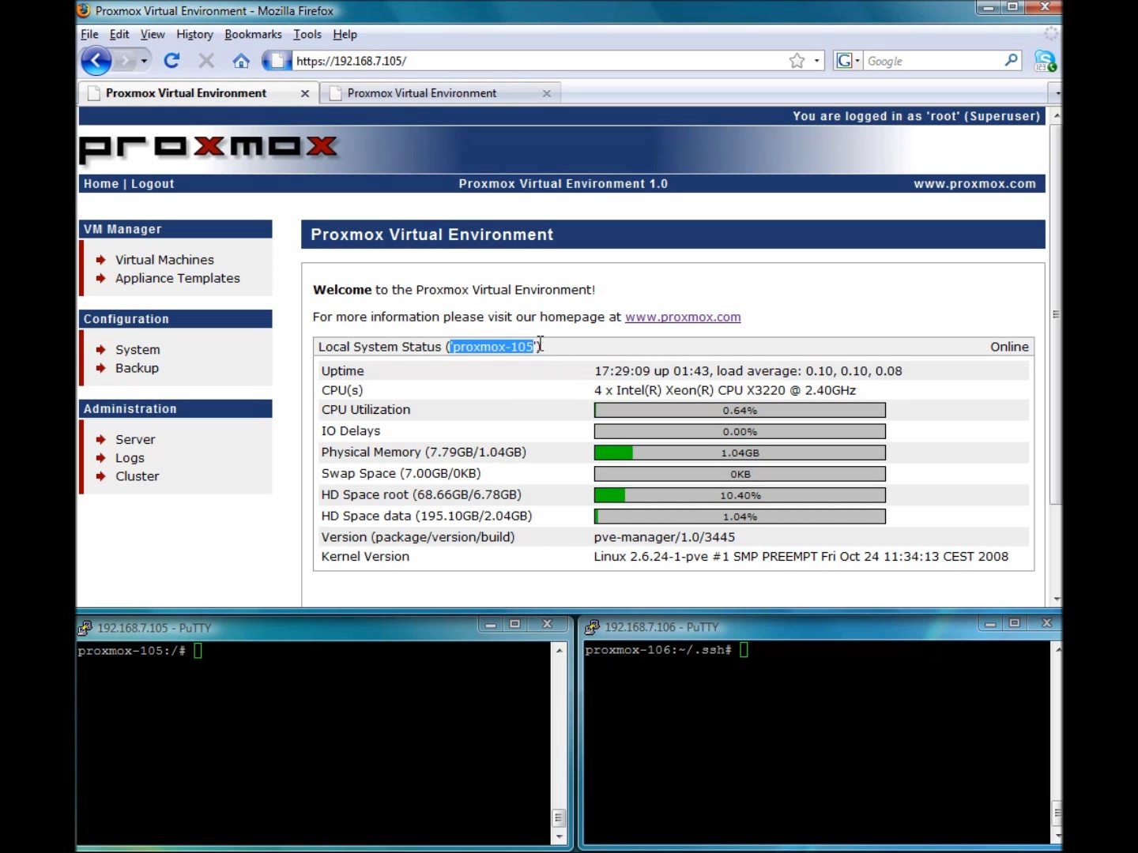
click(326, 631)
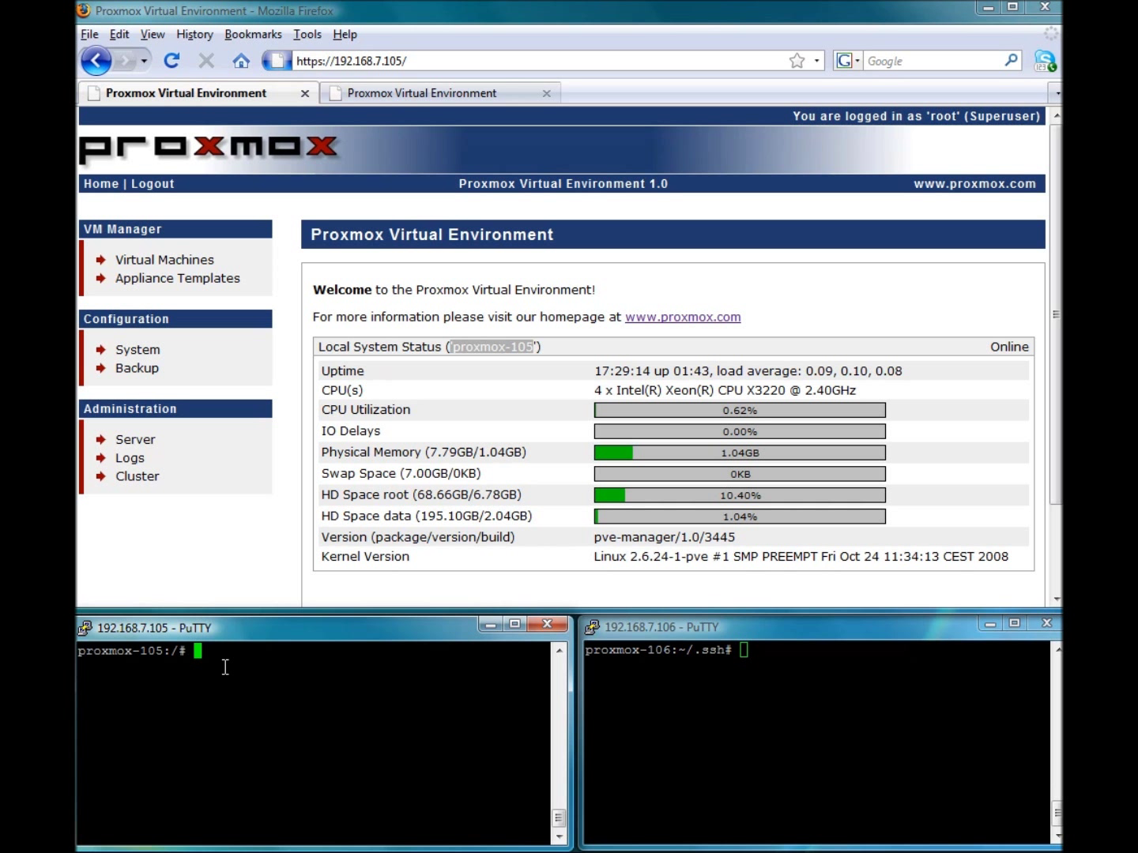
text(pve)
text(ca -c)
key(Return)
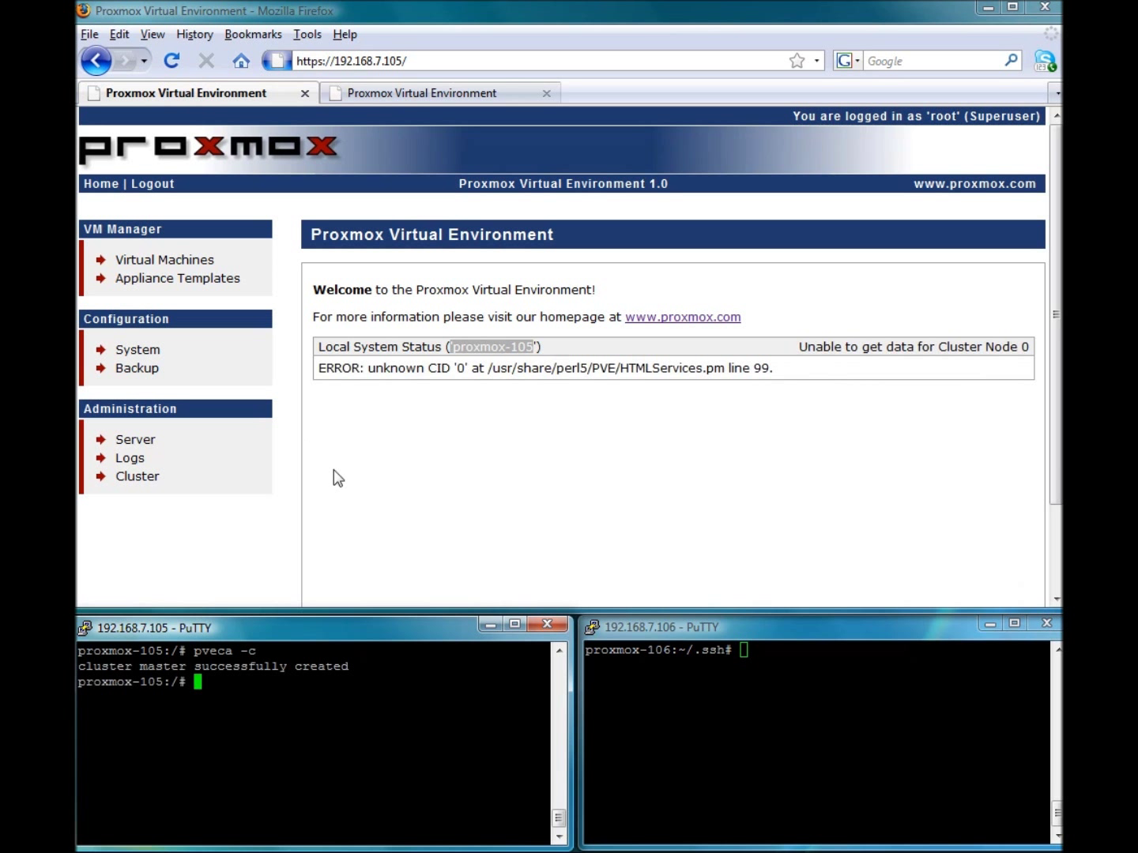
Step: Reload the proxmox-105 Home page to show it as active Master, then focus proxmox-106's terminal
click(109, 188)
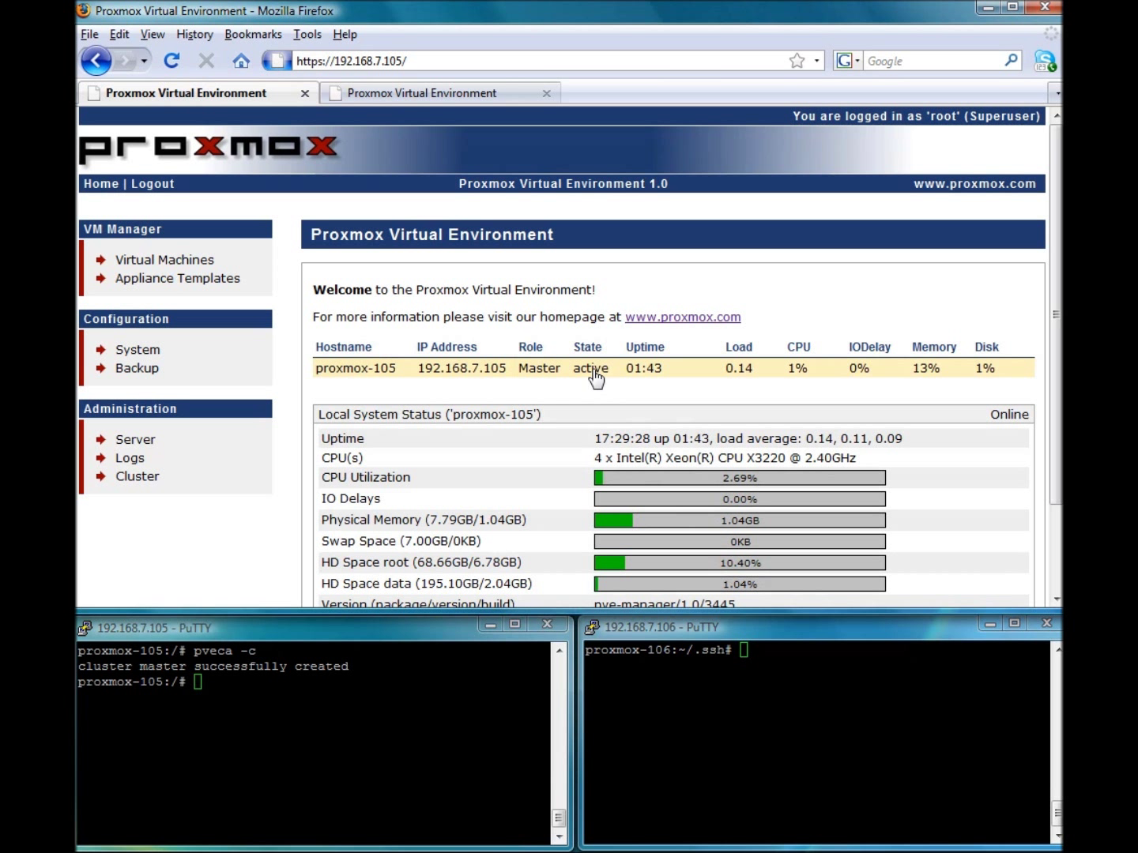
click(377, 625)
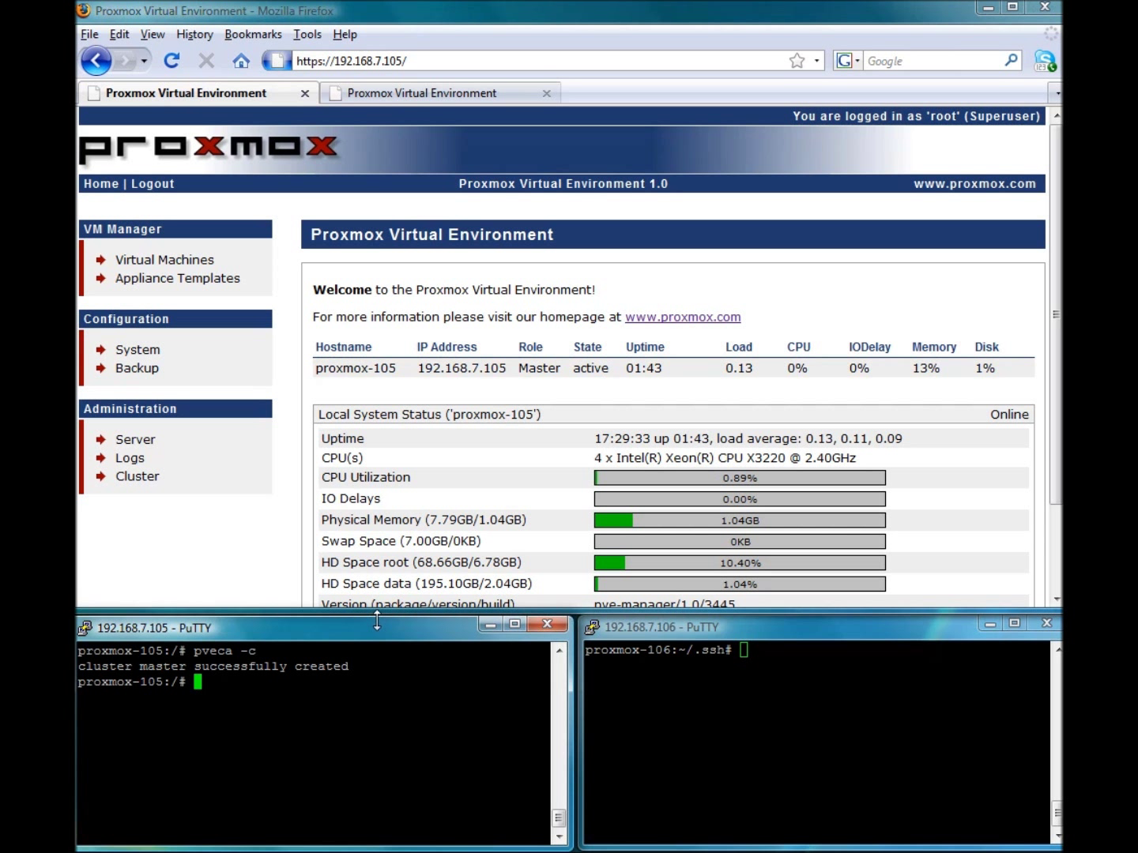
click(623, 629)
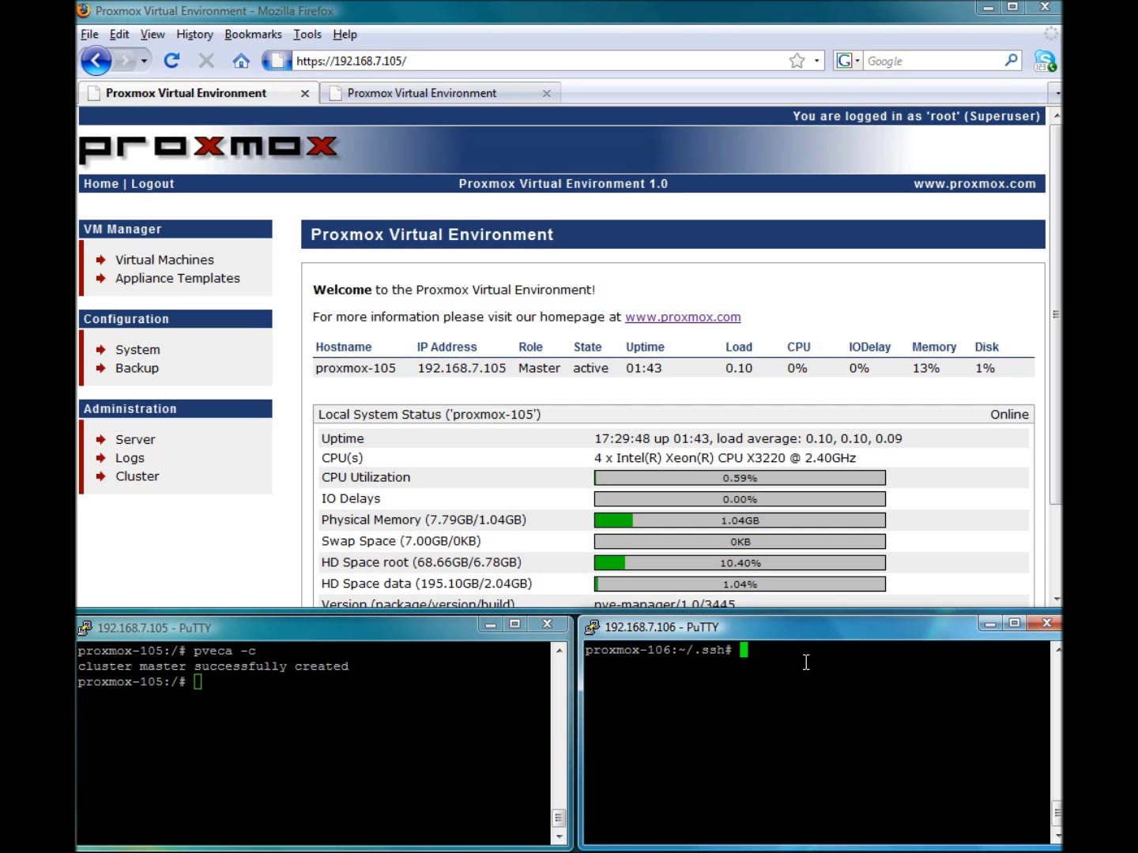
text(pveca -)
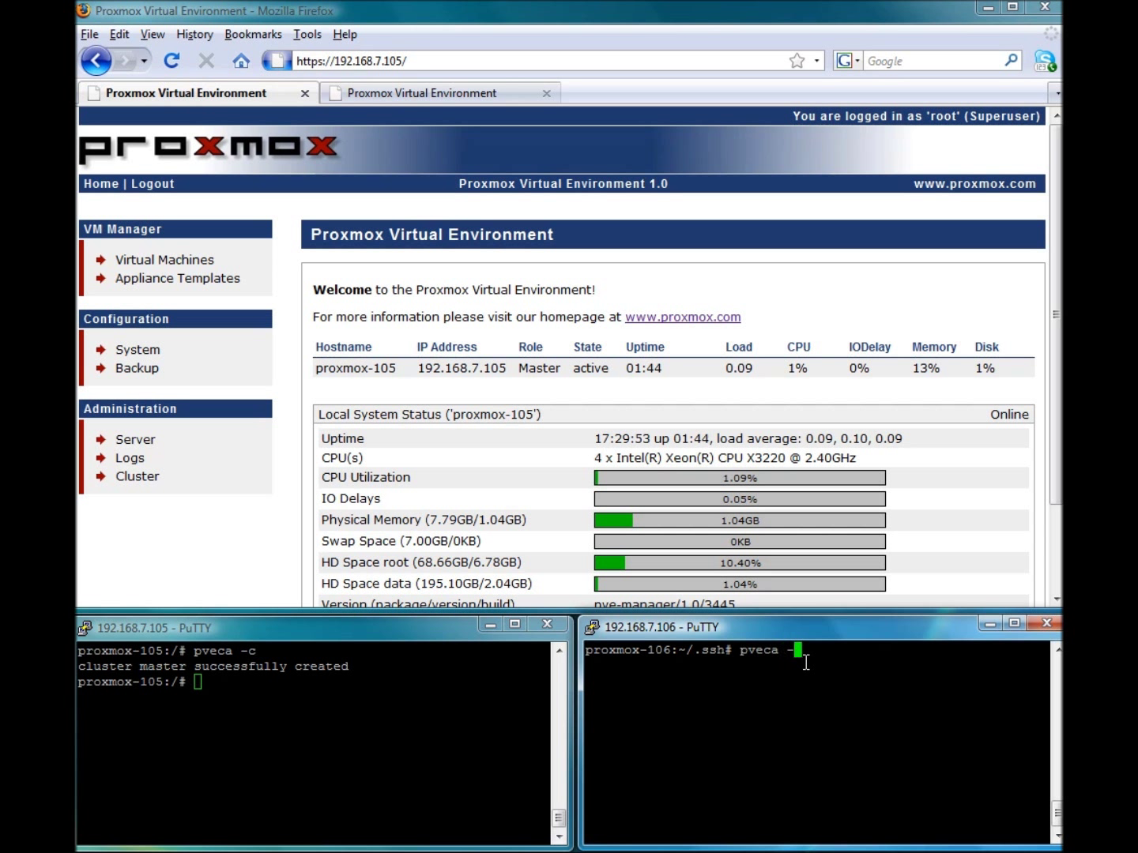
text(a -h )
text(192.16)
text(8.7)
text(.106)
Step: Join proxmox-106 with pveca -a -h 192.168.7.105, accepting the host key and giving the root password
key(BackSpace)
text(5)
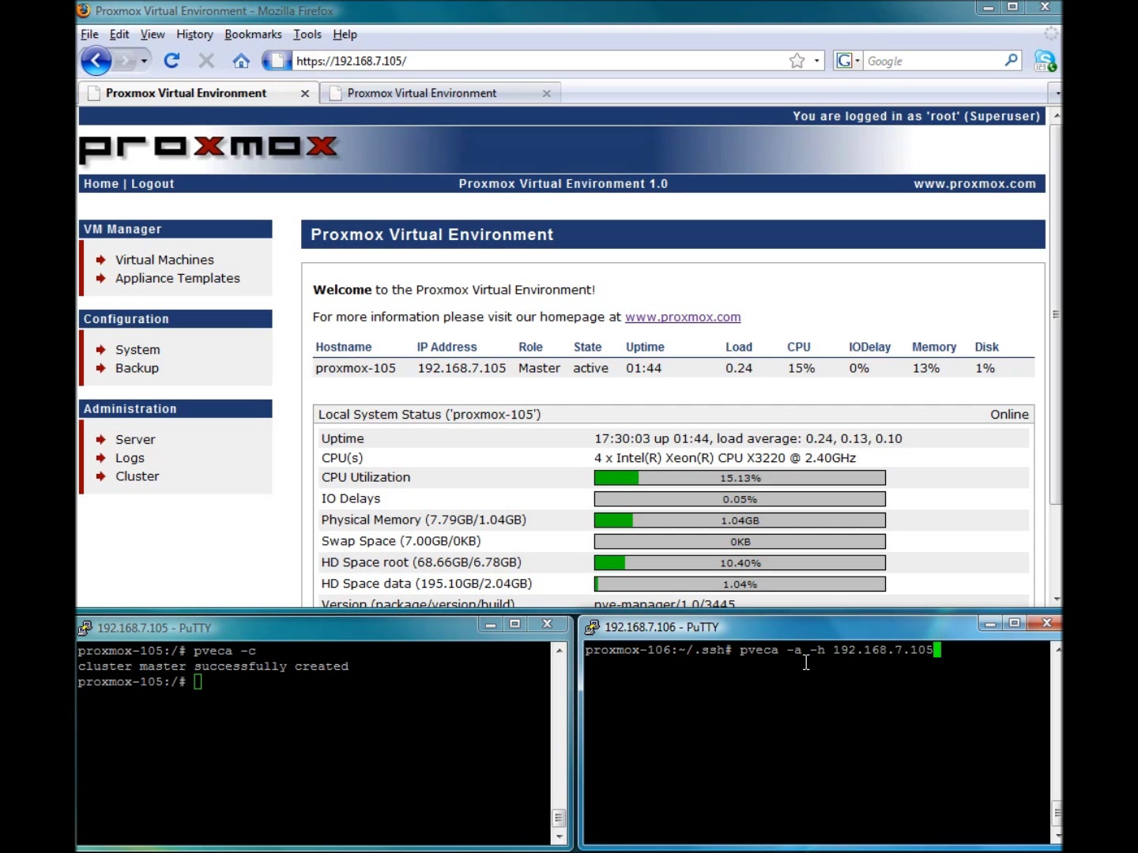
key(Return)
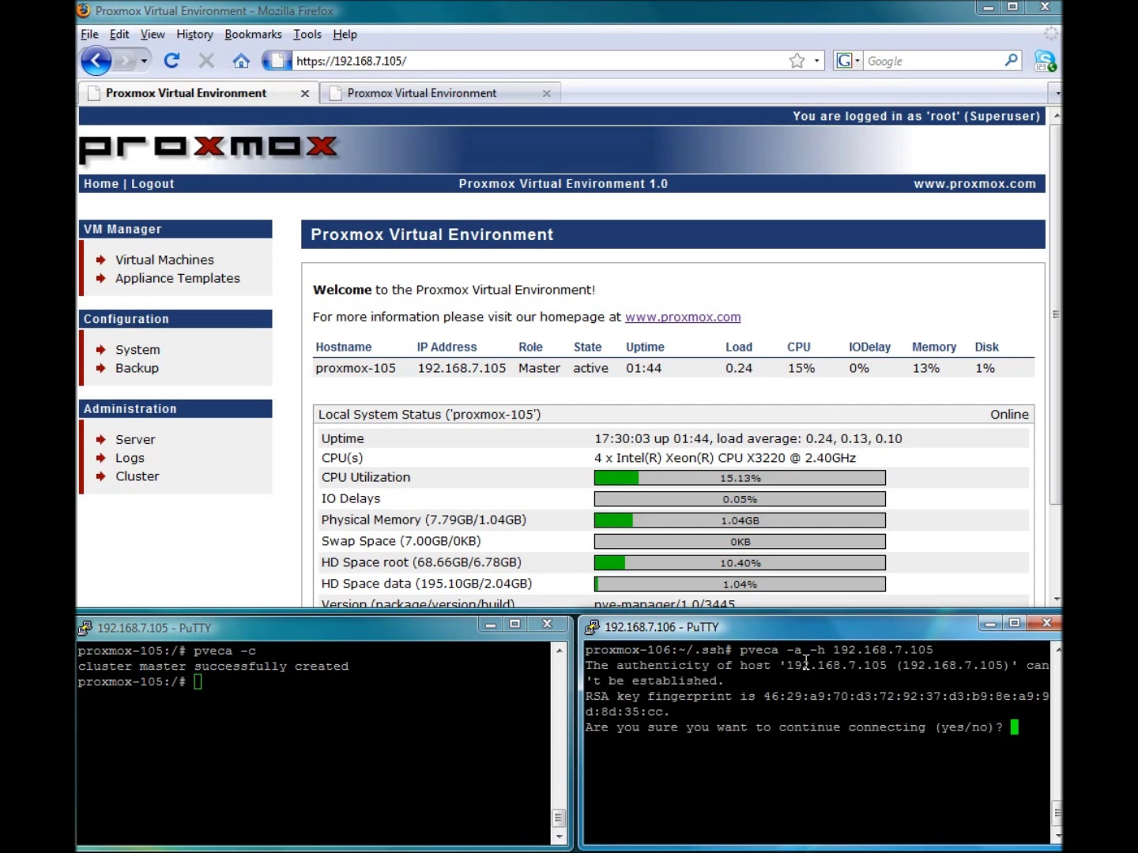
text(yes)
key(Return)
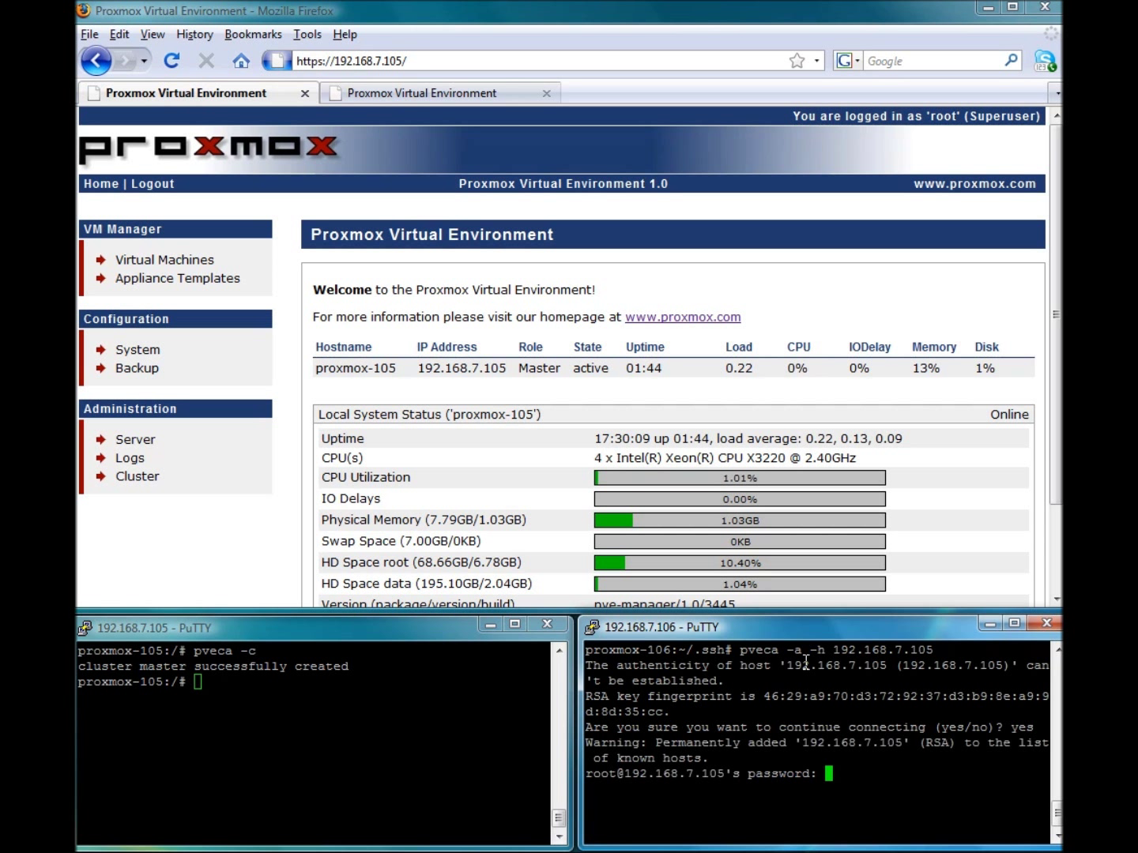
key(Return)
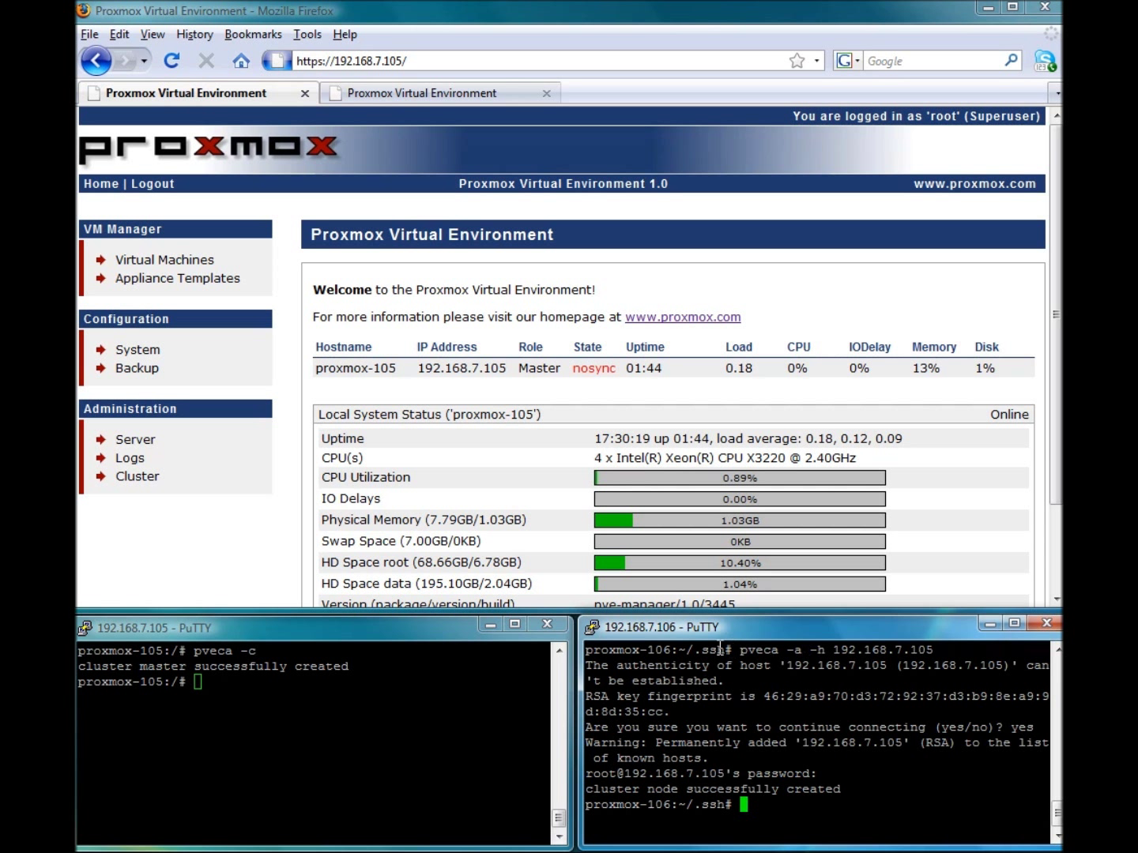
click(100, 184)
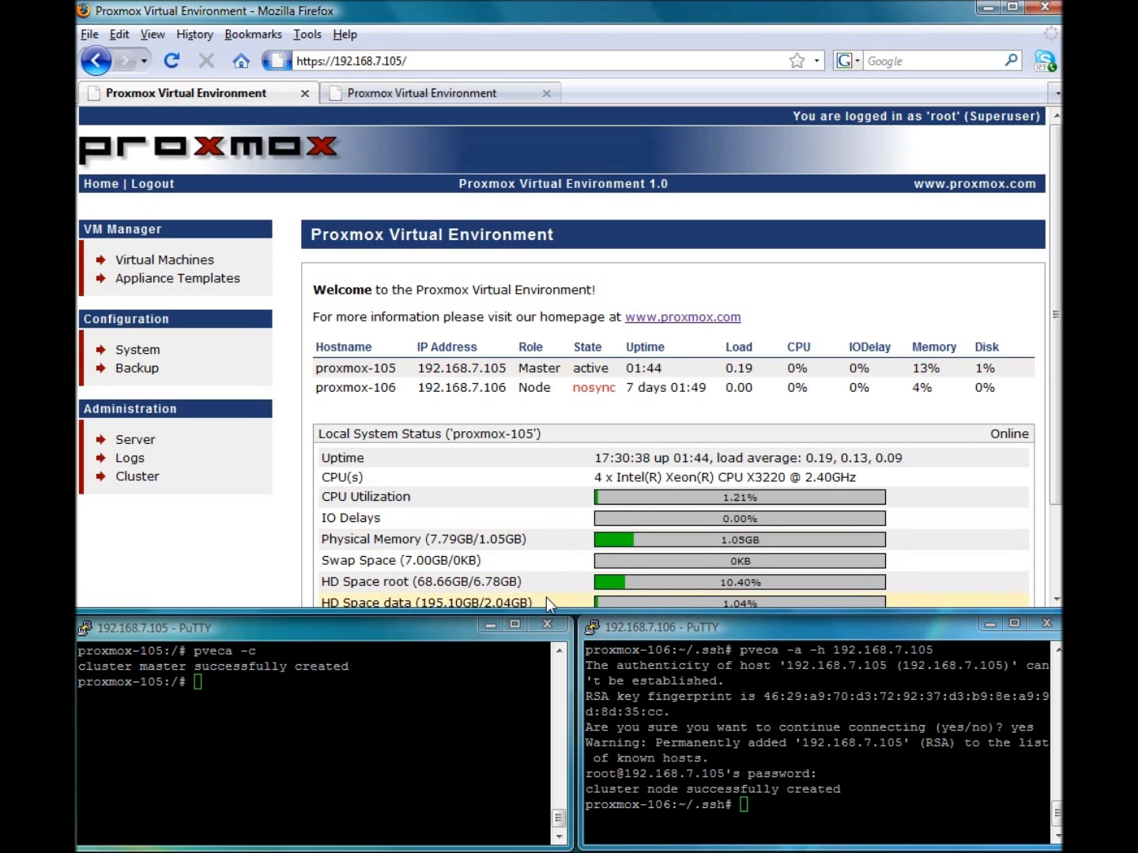
Step: Shrink the PuTTY windows and open VM Manager > Virtual Machines to see both nodes online
drag(545, 613, 542, 804)
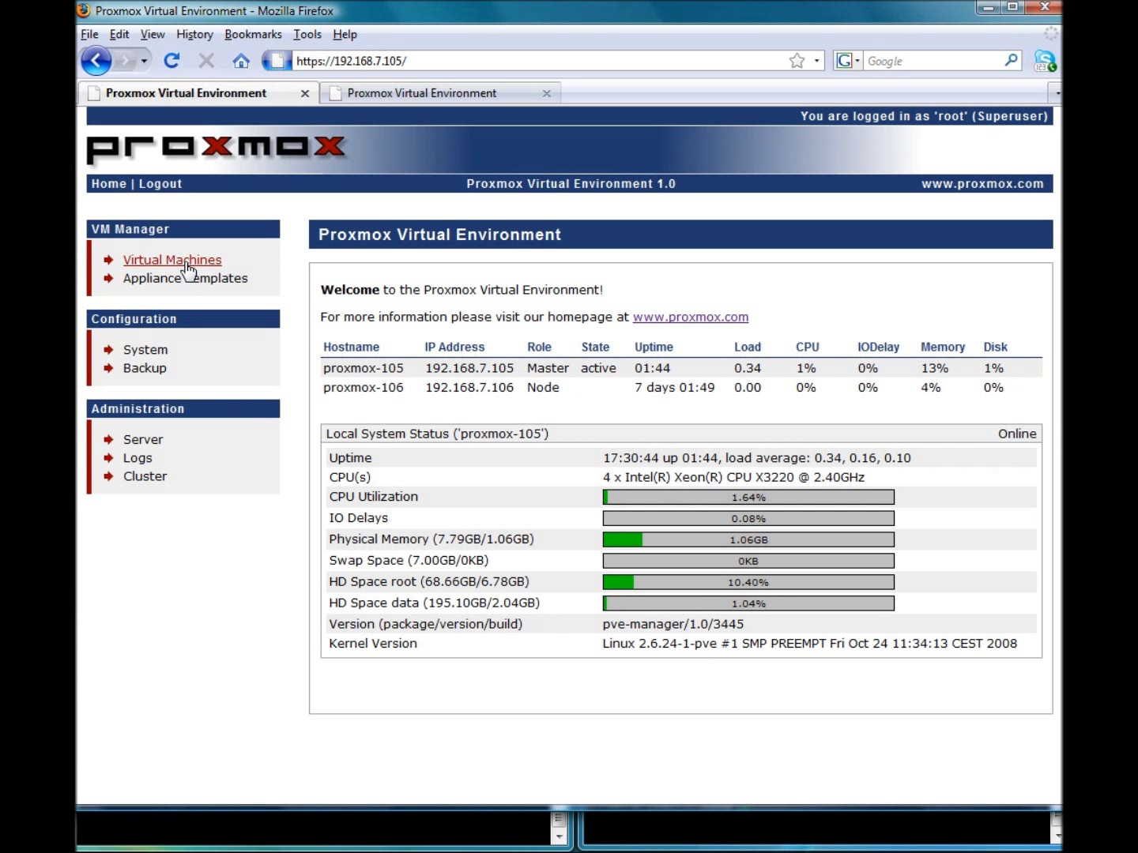
click(177, 265)
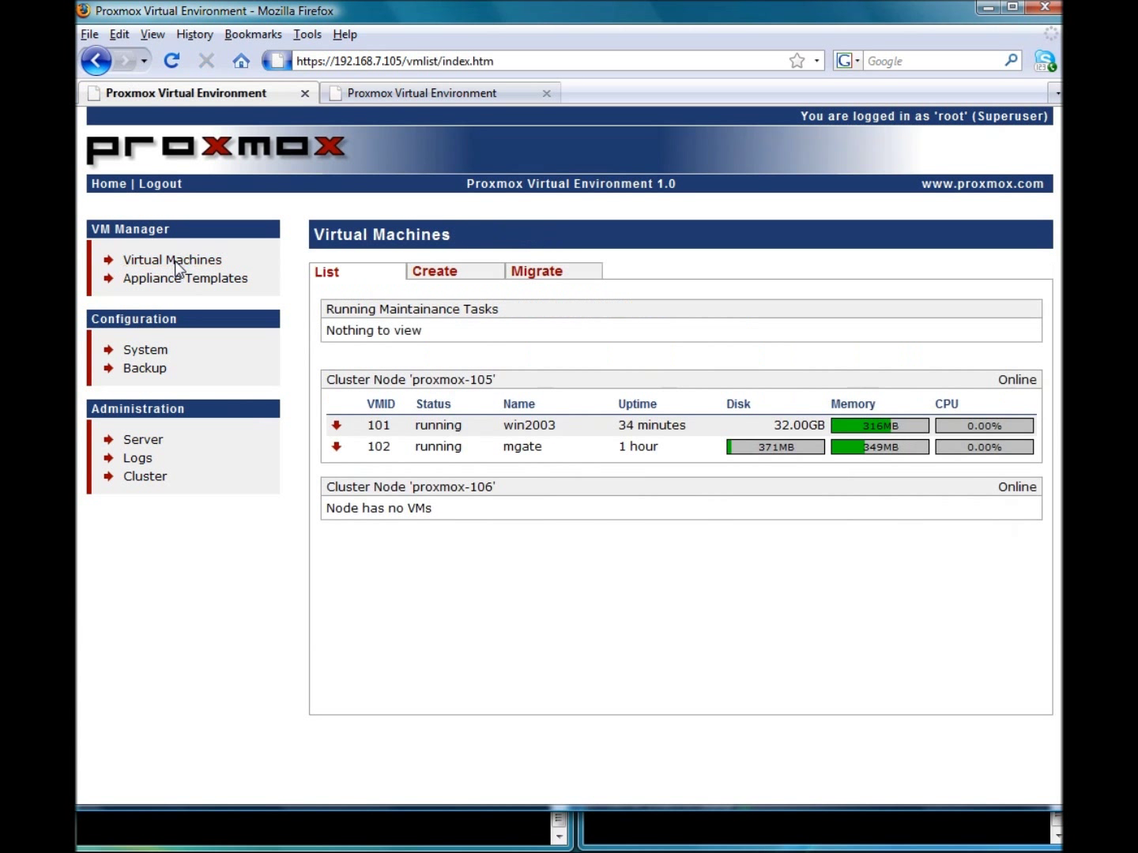
mouse_move(335, 379)
mouse_down()
mouse_move(495, 394)
mouse_move(499, 383)
mouse_up()
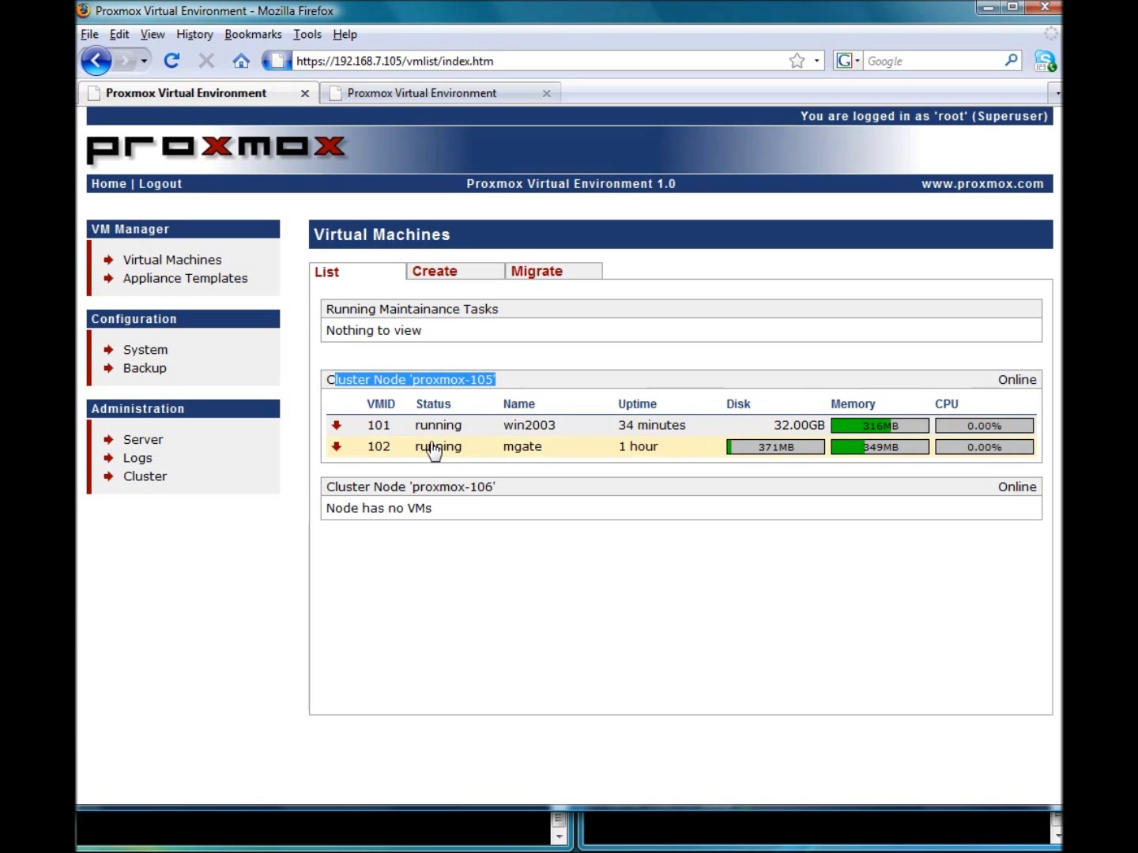
drag(327, 487, 490, 488)
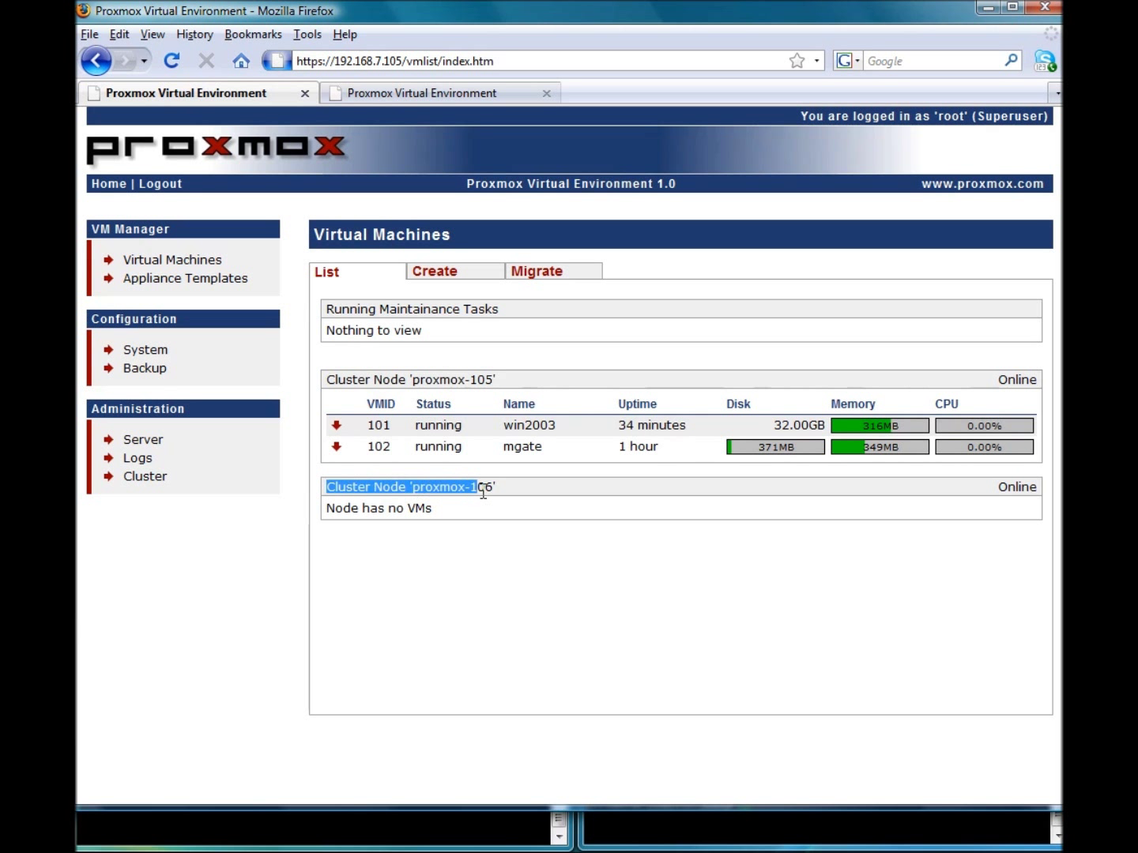
drag(342, 508, 442, 513)
click(442, 513)
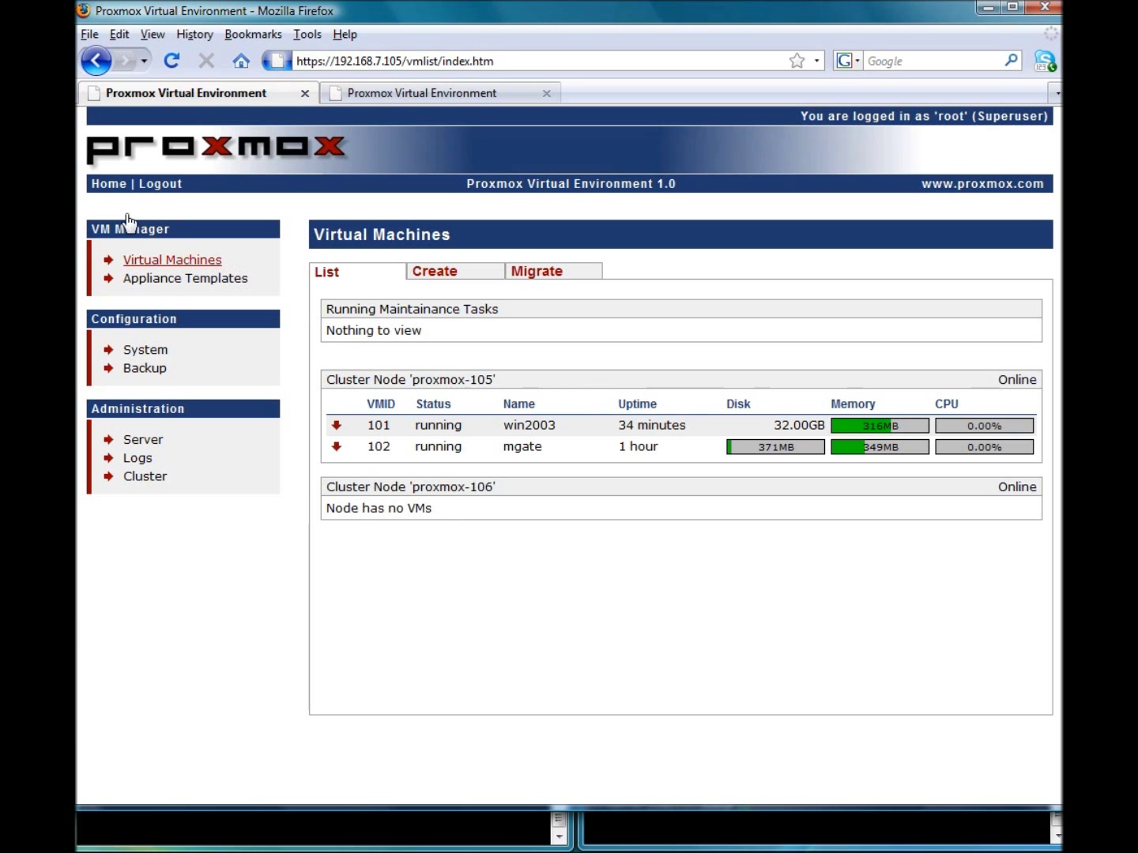
Step: Go back to the Home page showing proxmox-105 as active Master and proxmox-106 as Node
click(110, 188)
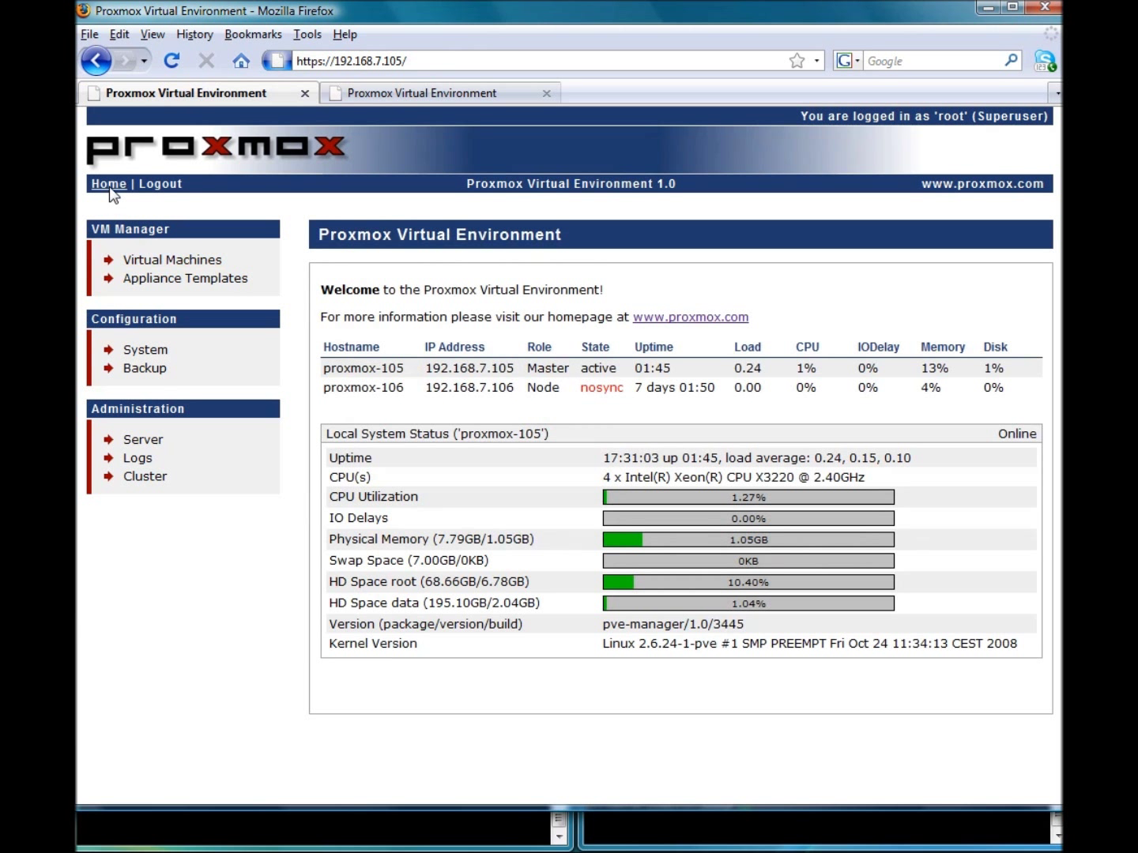